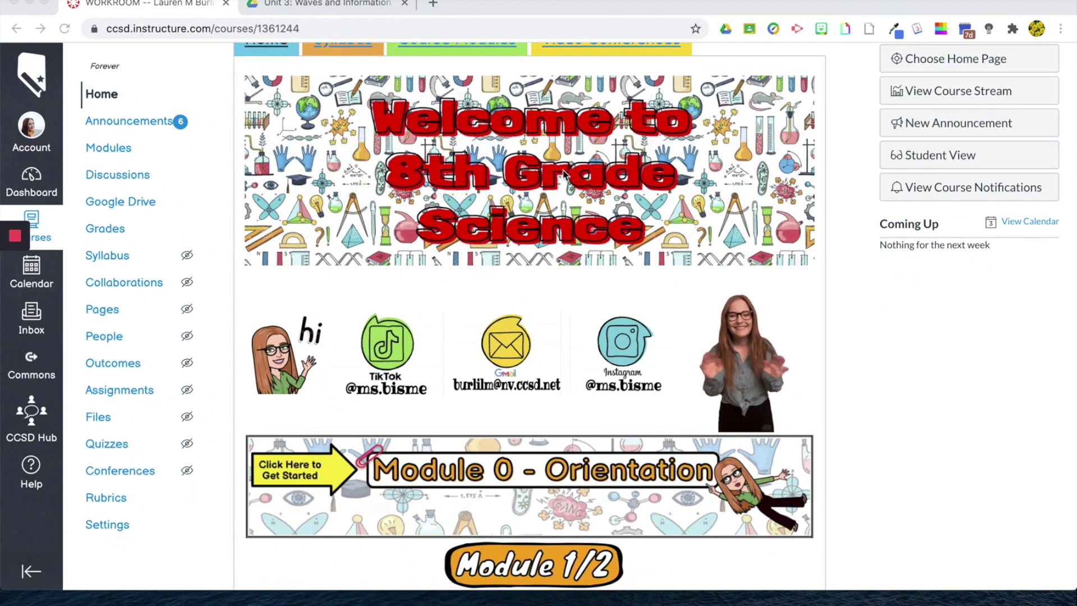
pyautogui.scroll(1, 566, 173)
pyautogui.scroll(1, 566, 173)
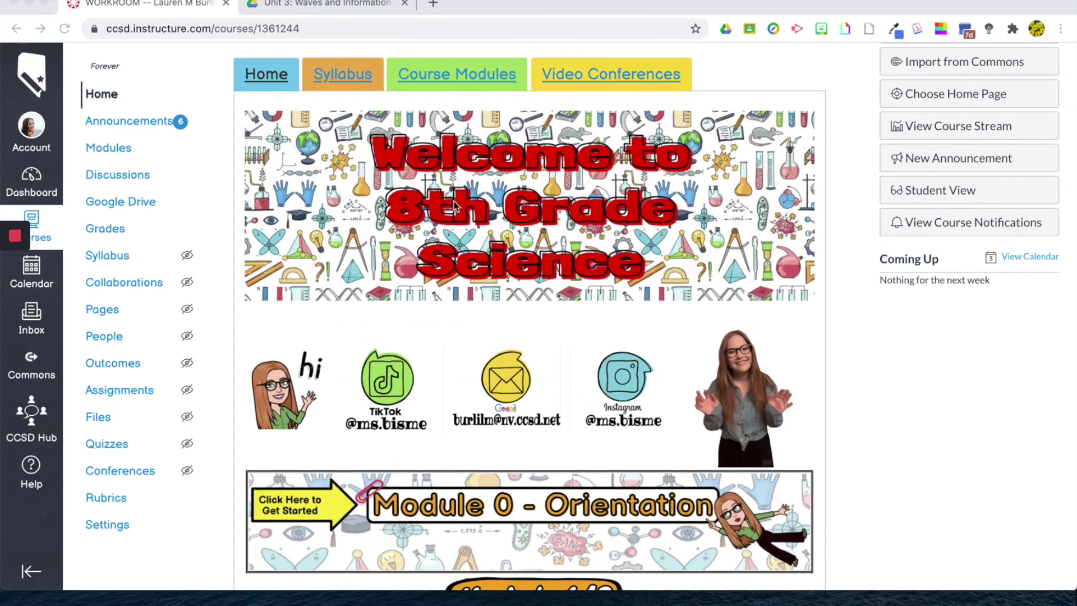
pyautogui.scroll(-1, 455, 205)
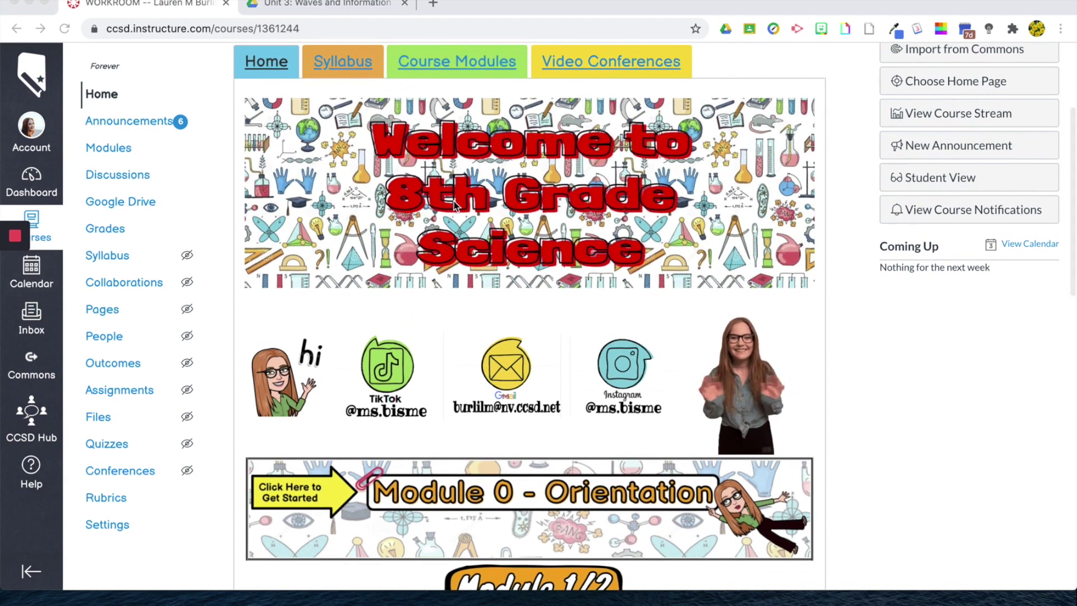
pyautogui.scroll(-1, 455, 205)
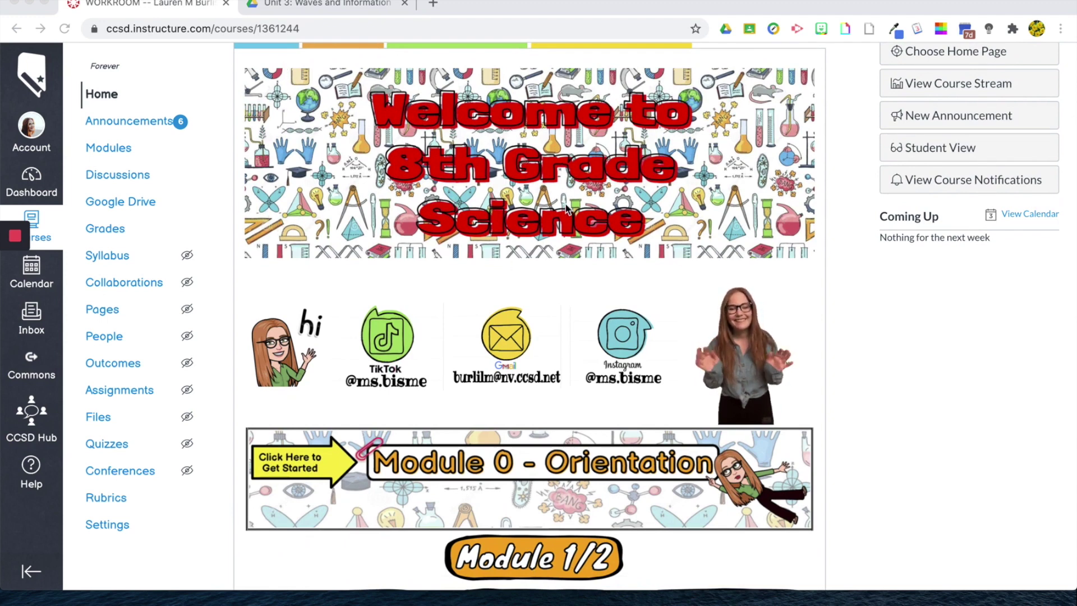
pyautogui.scroll(-1, 563, 208)
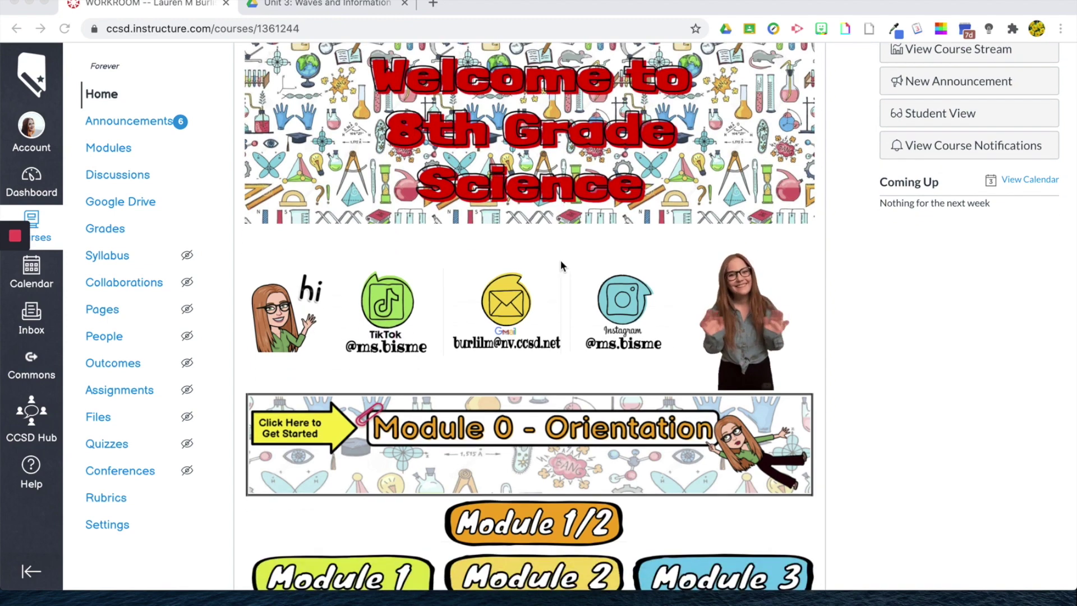
pyautogui.scroll(-5, 561, 260)
pyautogui.scroll(-5, 561, 261)
pyautogui.scroll(-5, 560, 262)
pyautogui.scroll(-3, 561, 262)
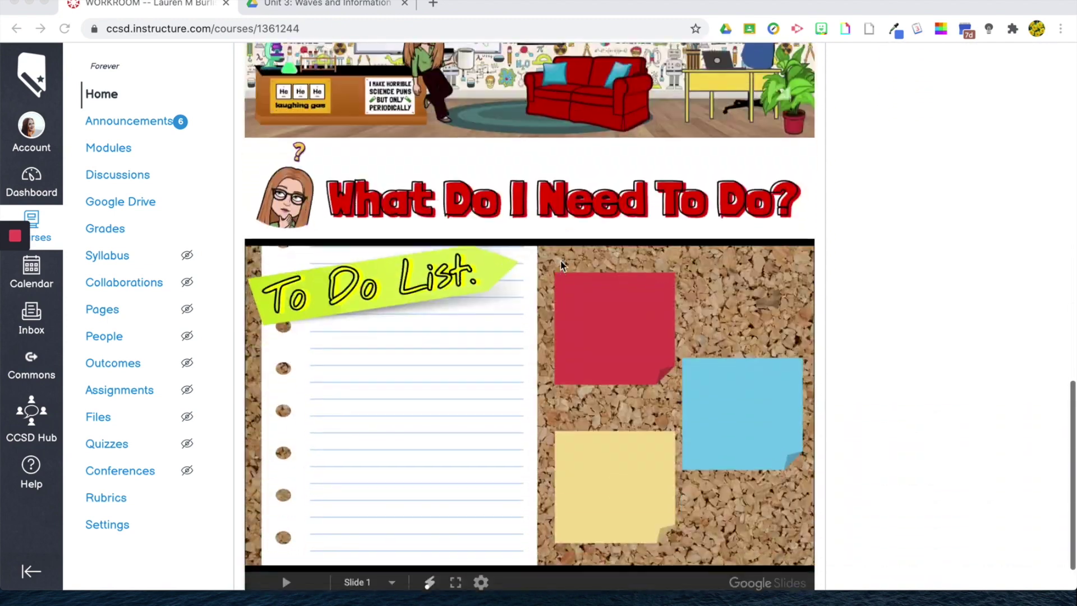
pyautogui.scroll(-1, 561, 261)
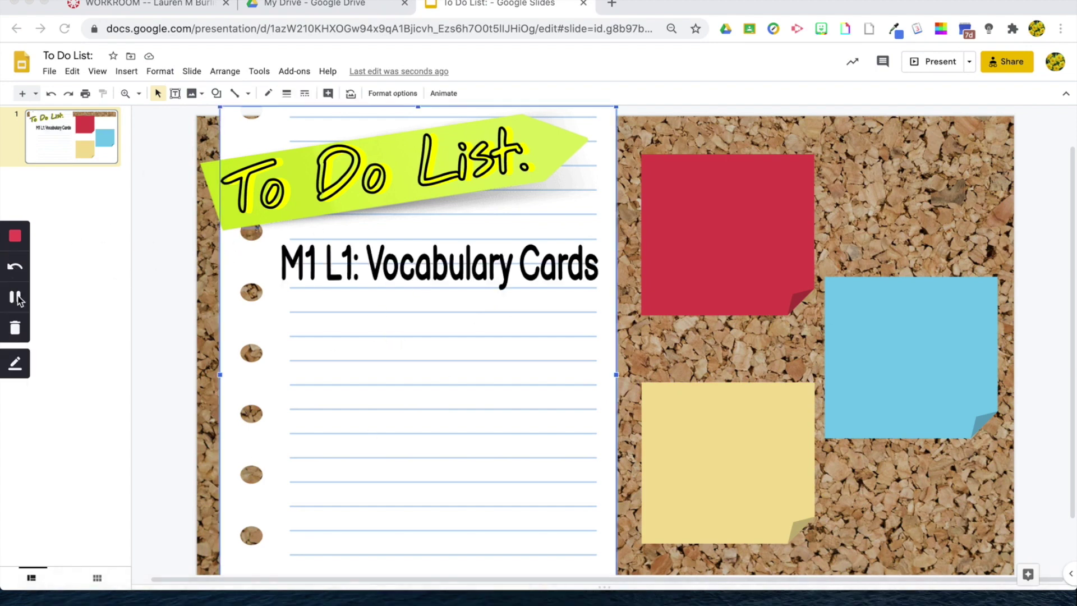
# Switch back to the Canvas course home page with the embedded to-do list
pyautogui.click(17, 298)
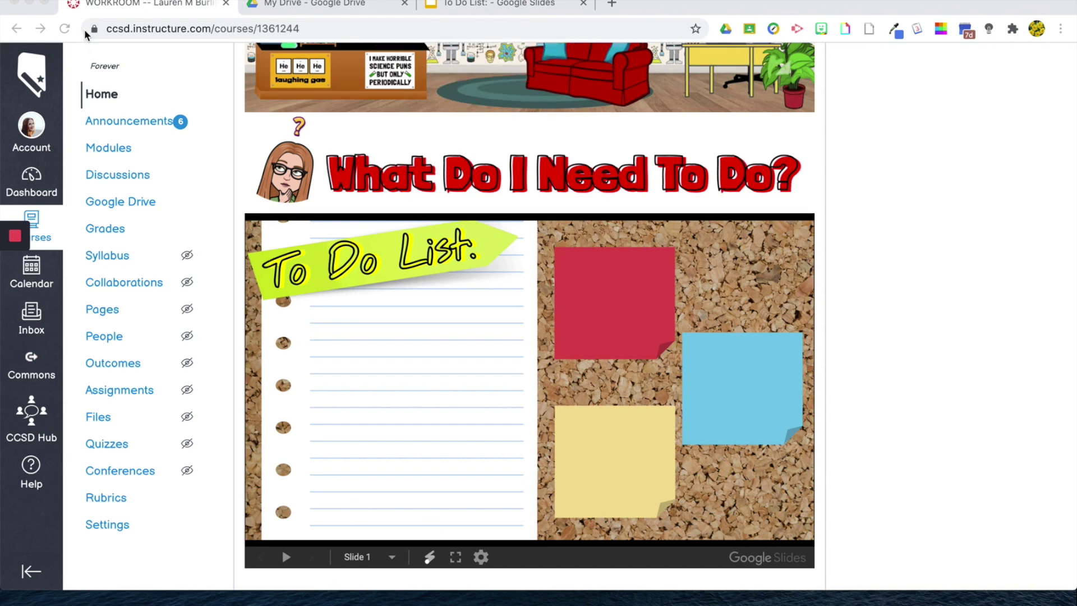
# Reload the course home page so the embed lists 'M1 L1: Vocabulary Cards' first
pyautogui.click(64, 28)
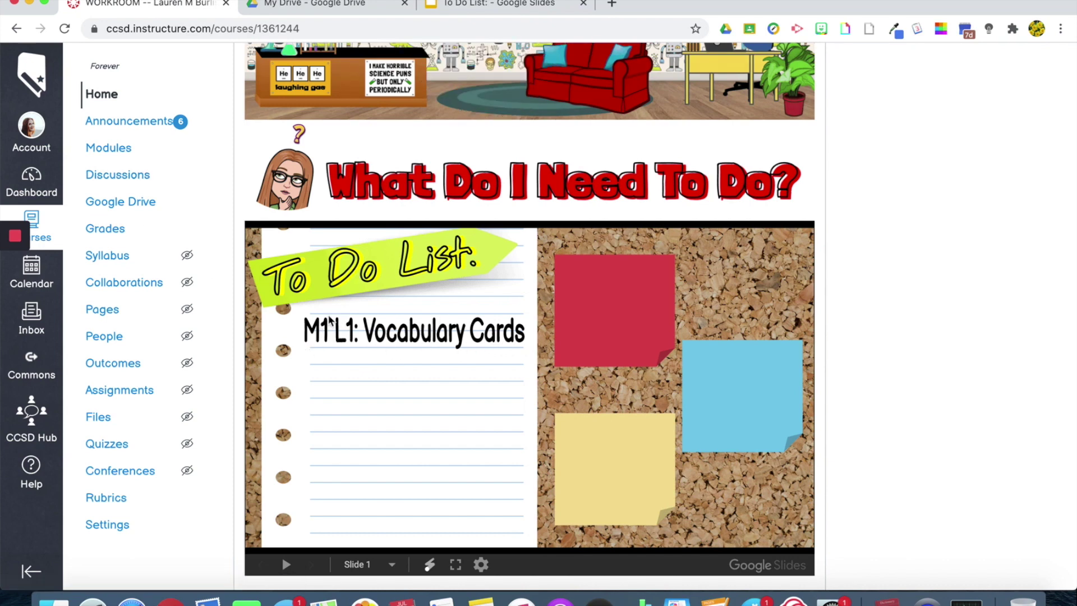
# Copy the URL of the M1 L1 - Vocabulary Cards assignment, found through Modules
pyautogui.click(107, 149)
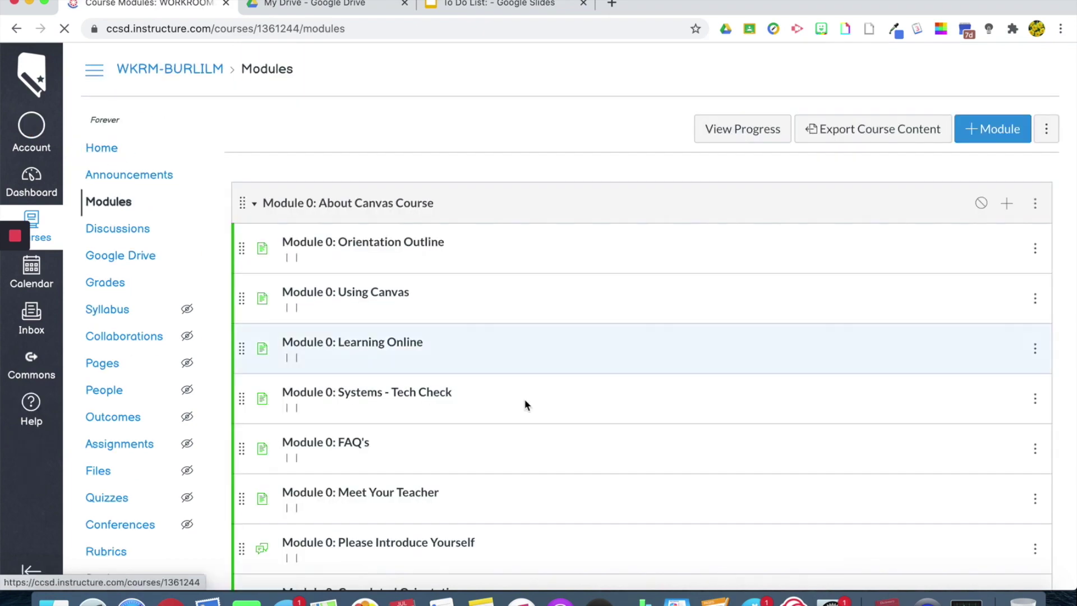
pyautogui.scroll(-5, 525, 398)
pyautogui.scroll(-4, 525, 398)
pyautogui.scroll(-3, 525, 398)
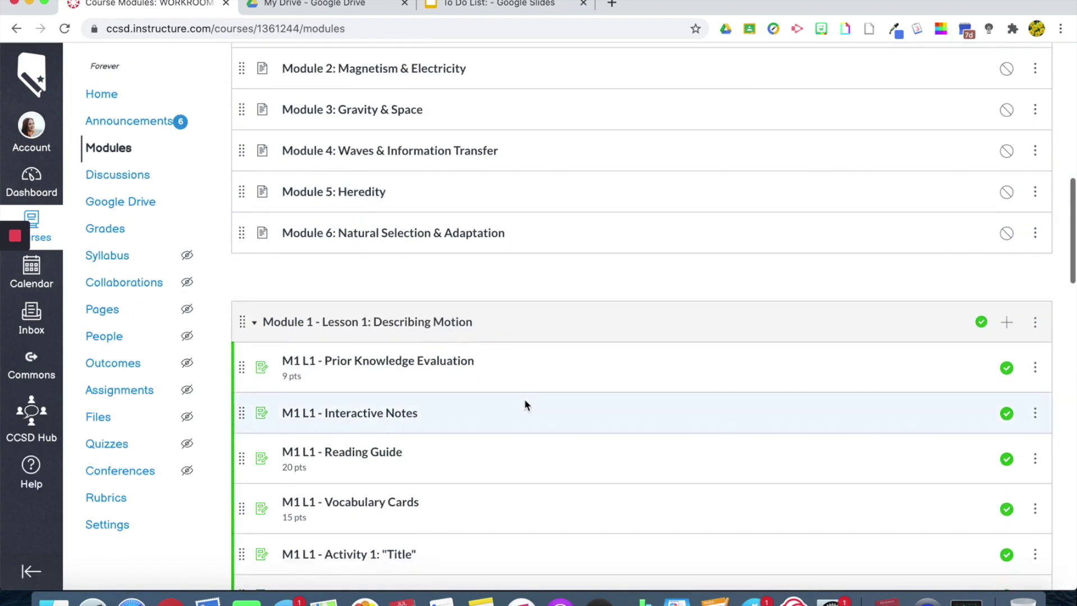
pyautogui.scroll(-2, 525, 398)
pyautogui.scroll(-2, 432, 381)
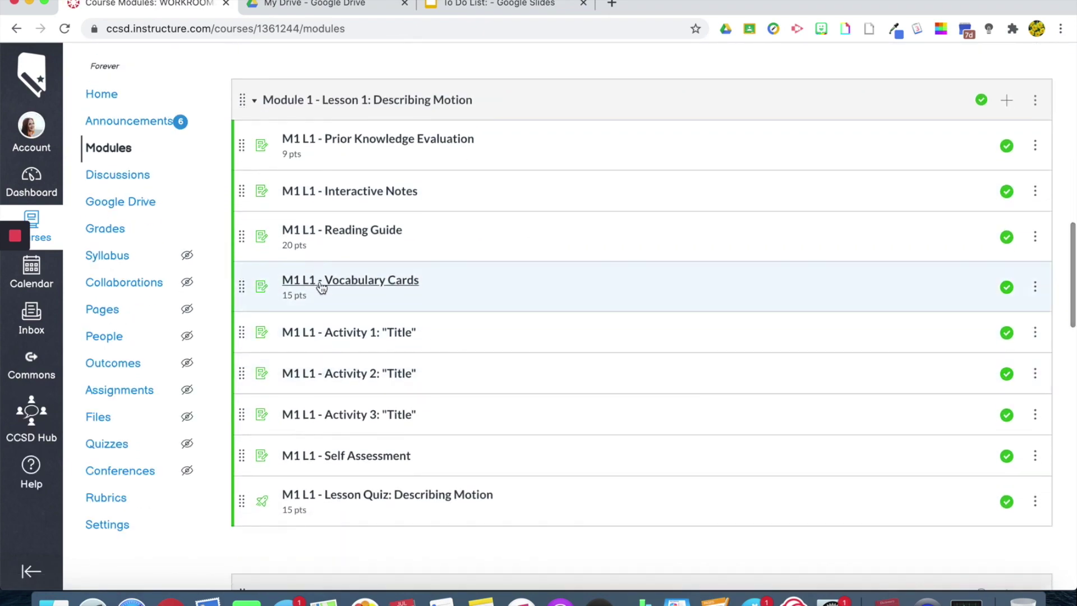
pyautogui.click(323, 289)
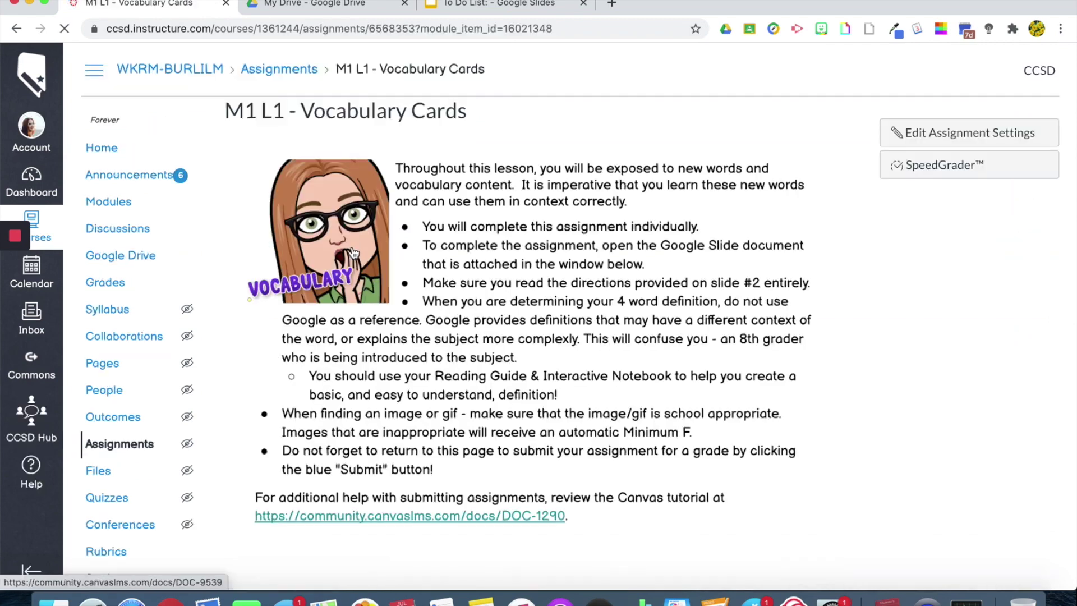
pyautogui.click(289, 28)
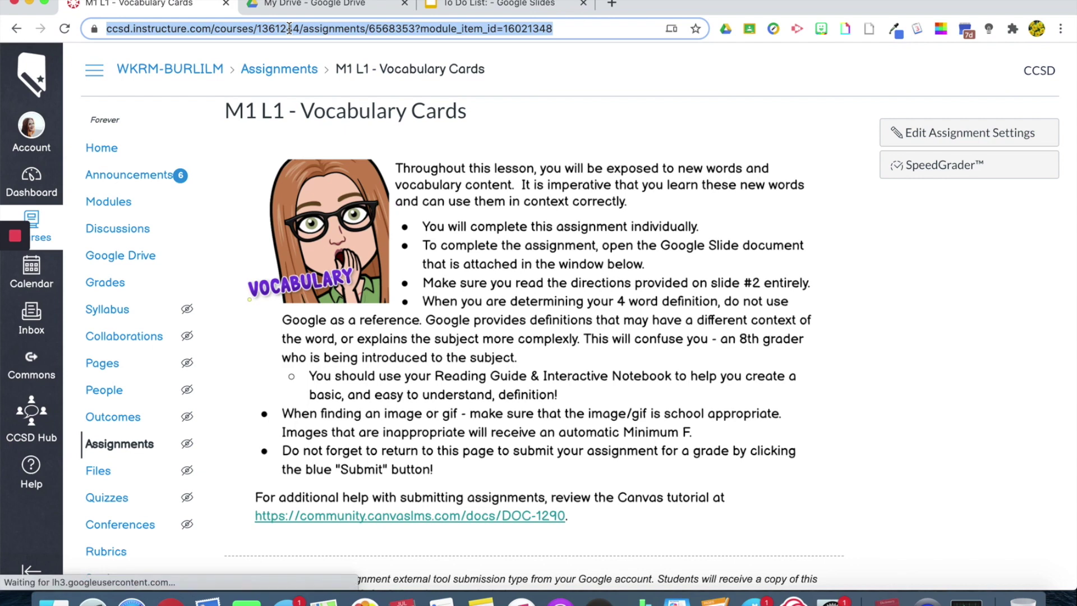
pyautogui.scroll(-5, 539, 336)
pyautogui.click(489, 4)
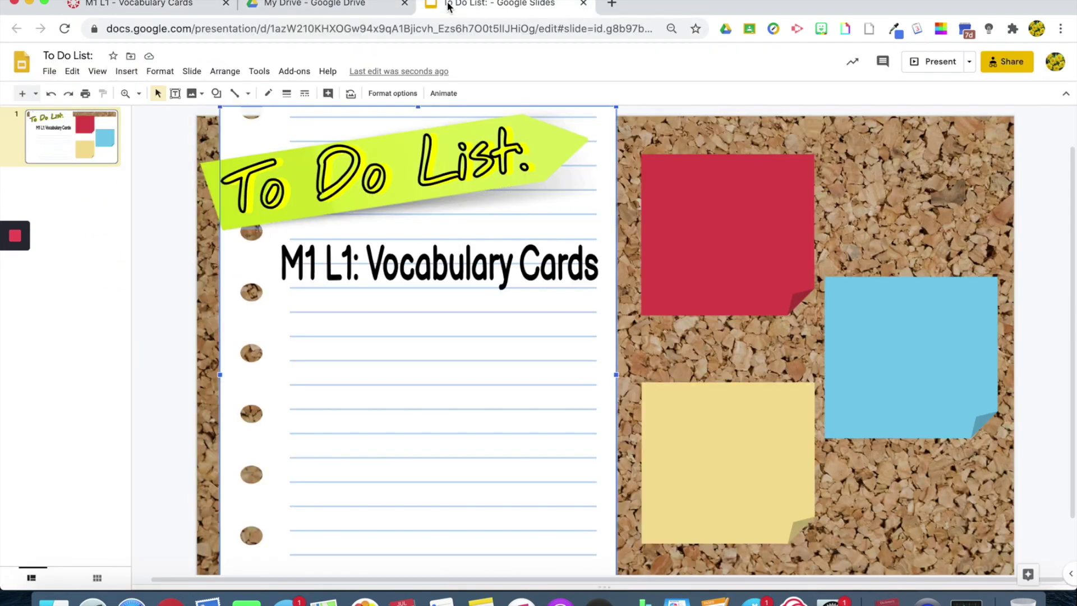
# Link the 'M1 L1: Vocabulary Cards' text box to the copied assignment URL
pyautogui.click(414, 279)
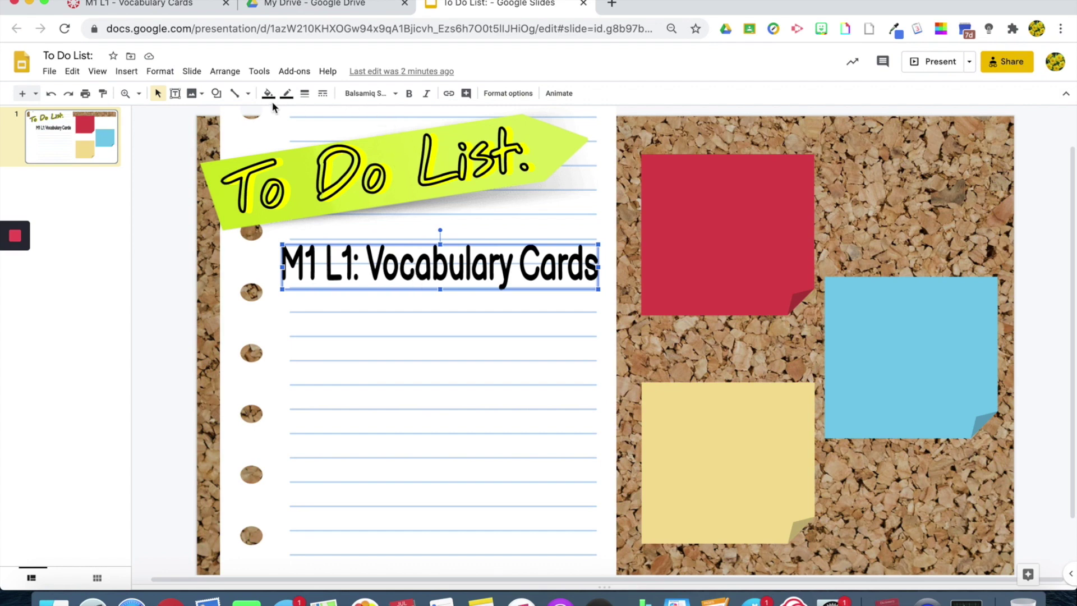
pyautogui.click(447, 94)
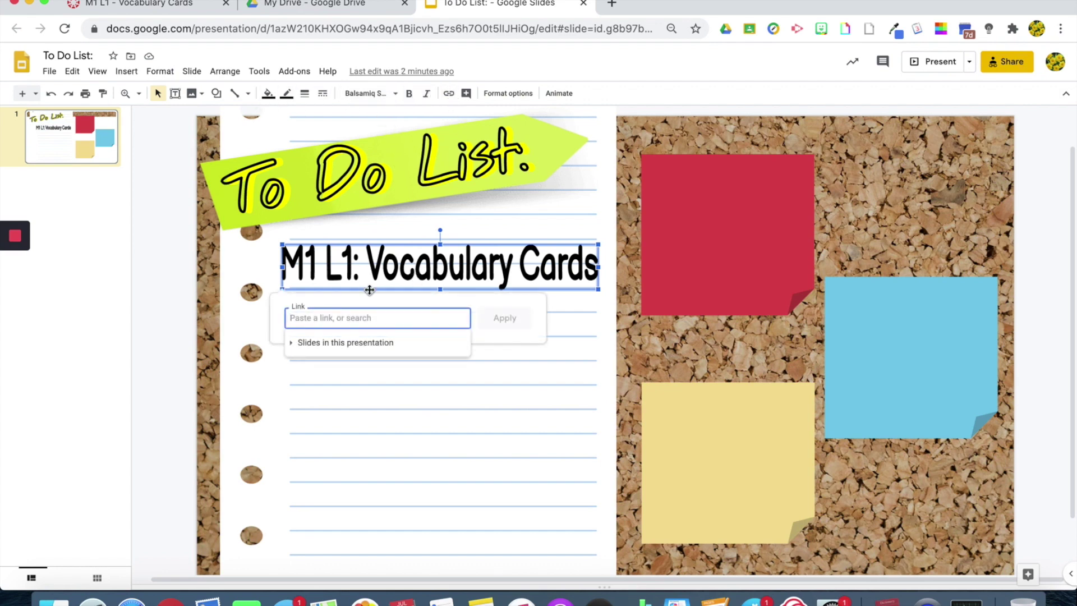
pyautogui.hotkey('ctrl', 'v')
pyautogui.click(505, 319)
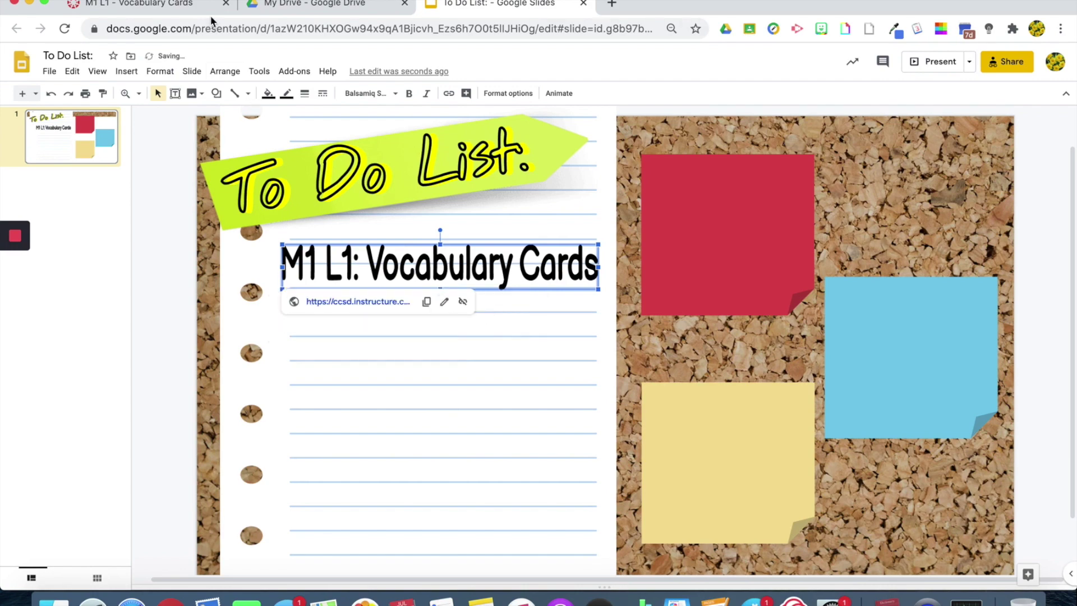
pyautogui.click(192, 7)
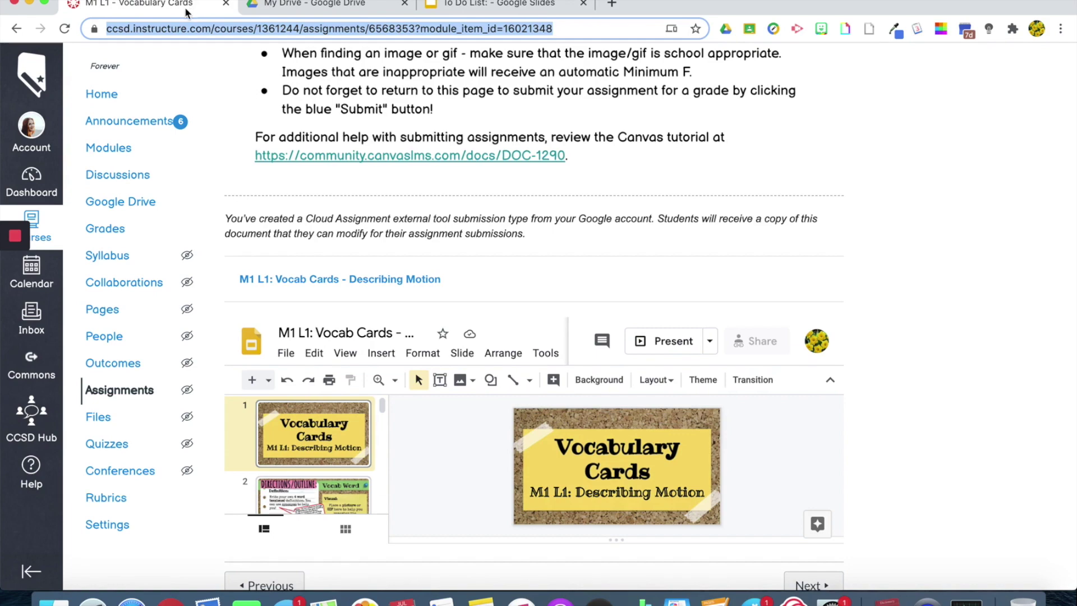
# Go back to the course Home page from the navigation menu
pyautogui.click(101, 93)
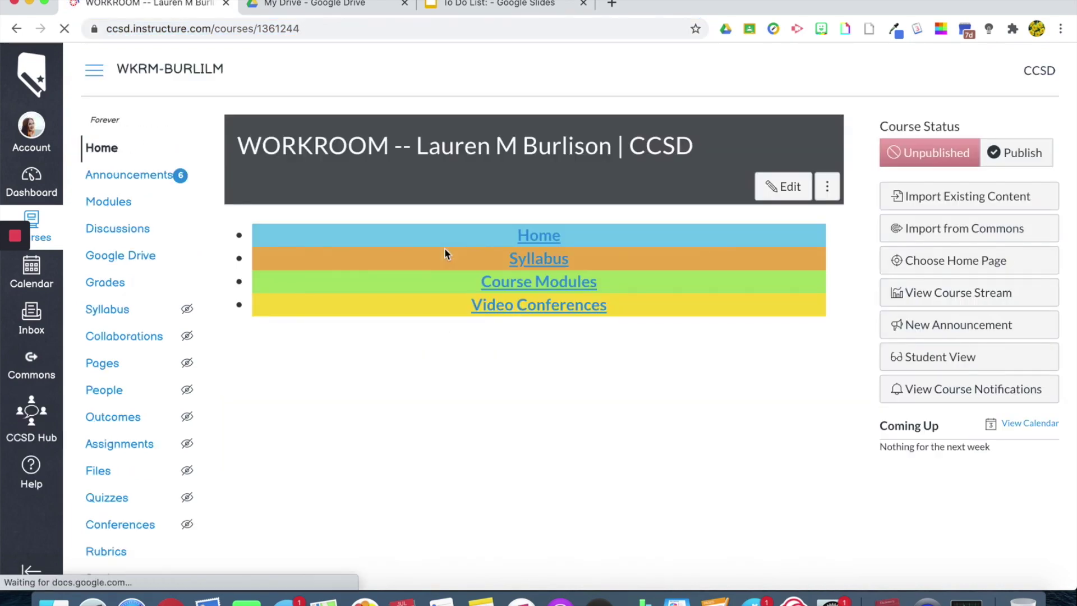
pyautogui.scroll(-10, 444, 248)
pyautogui.scroll(-5, 445, 249)
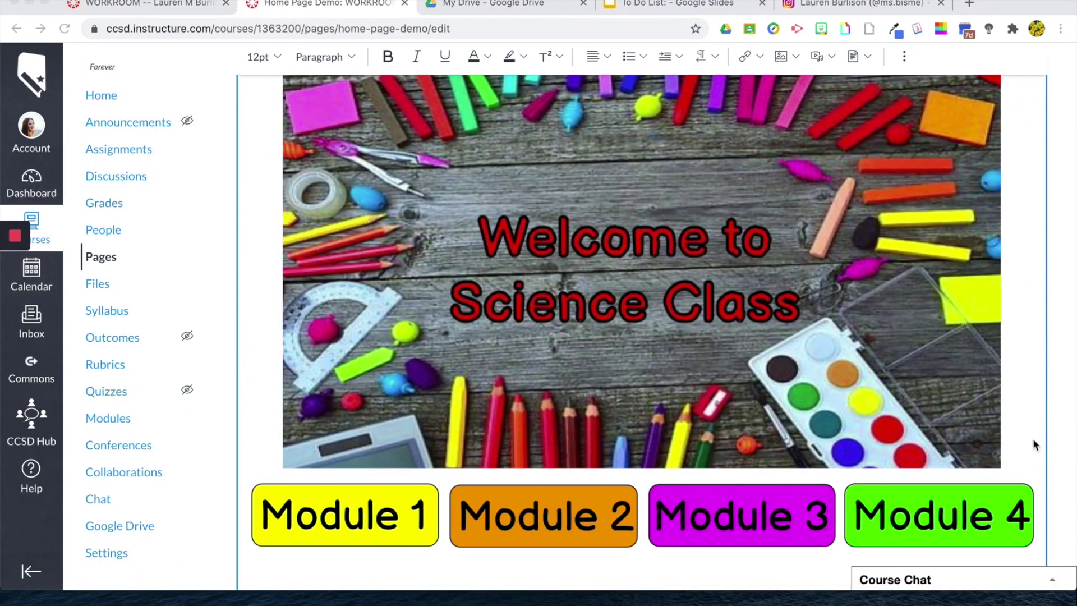
pyautogui.scroll(-1, 1038, 452)
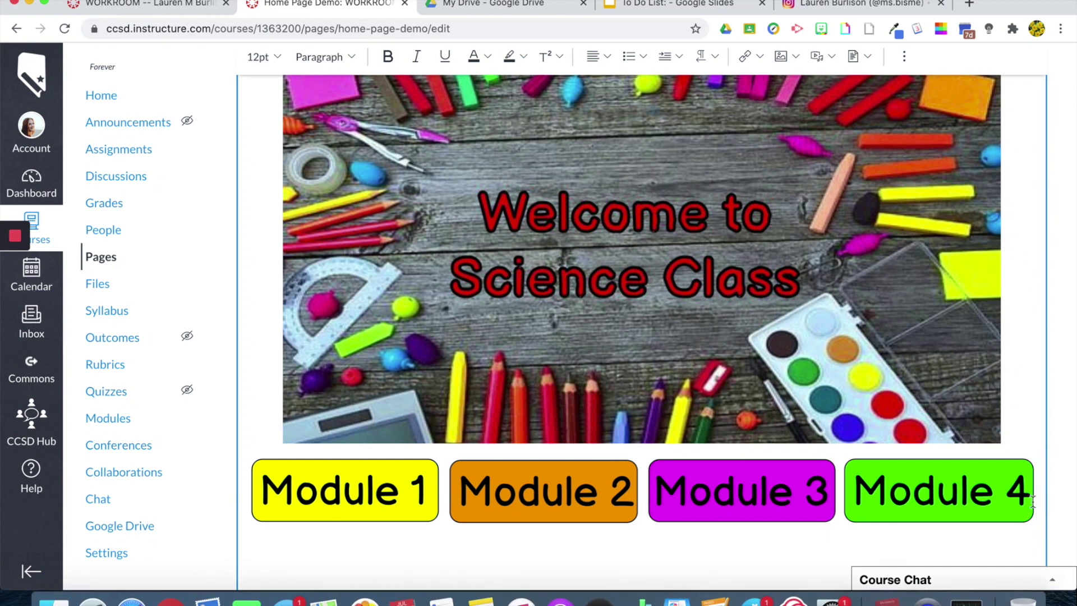
pyautogui.scroll(1, 1041, 497)
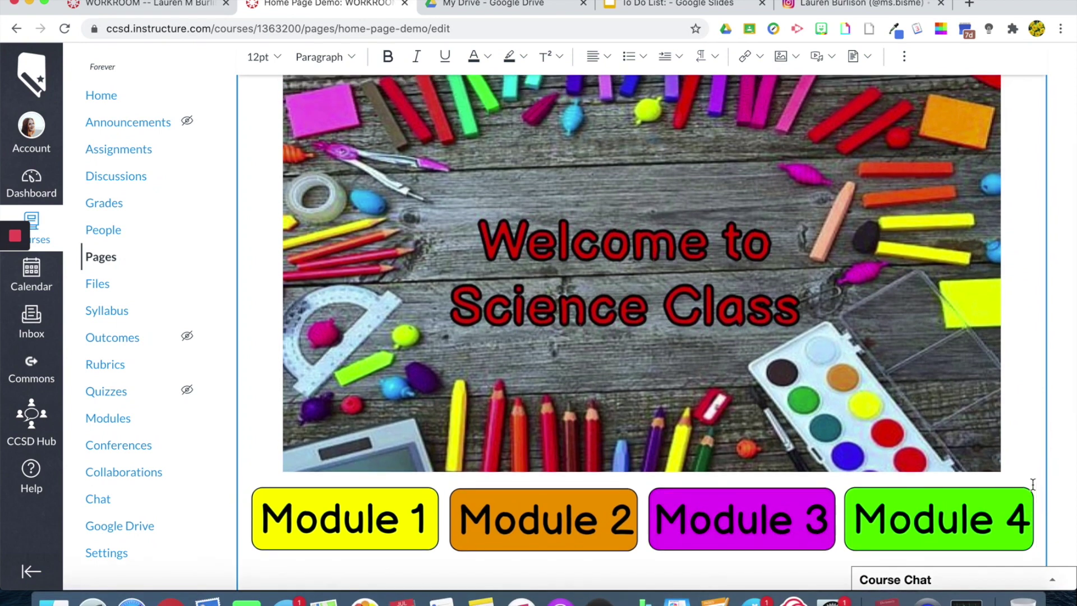
pyautogui.scroll(-2, 1033, 486)
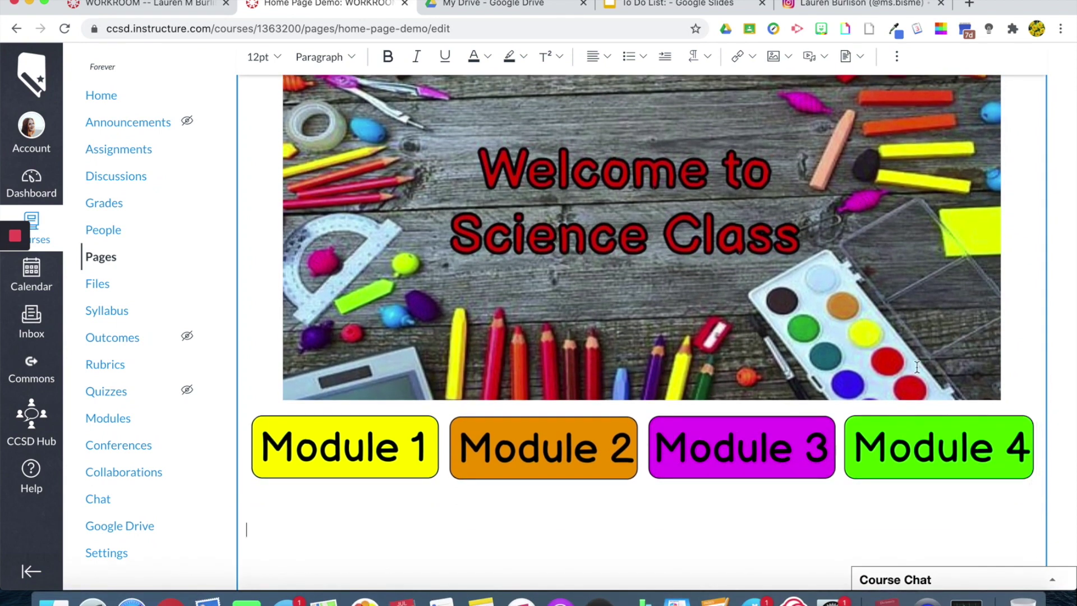
pyautogui.scroll(1, 391, 339)
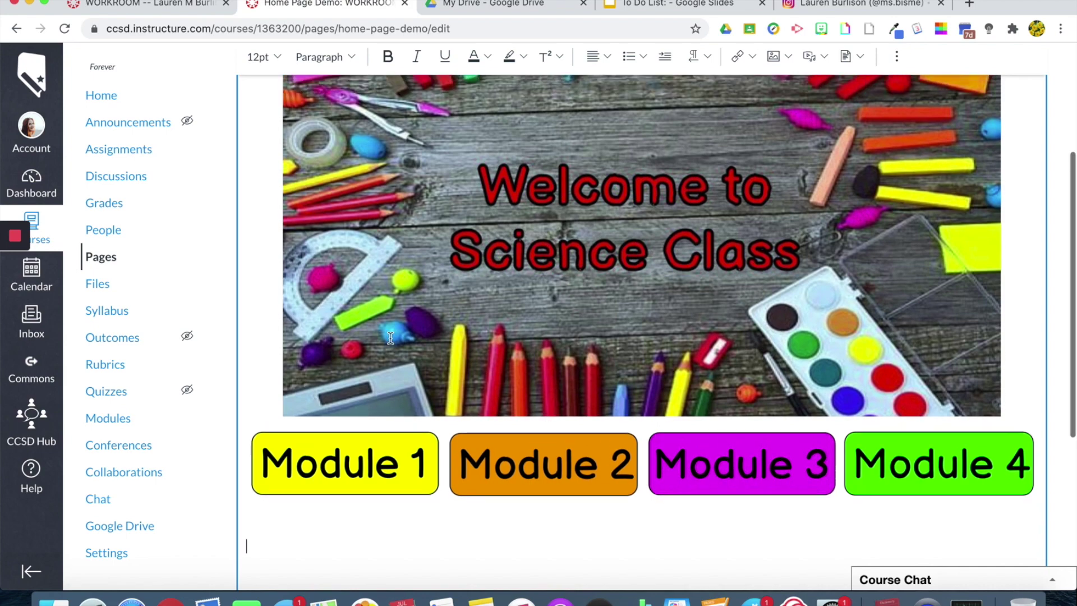
pyautogui.scroll(3, 562, 388)
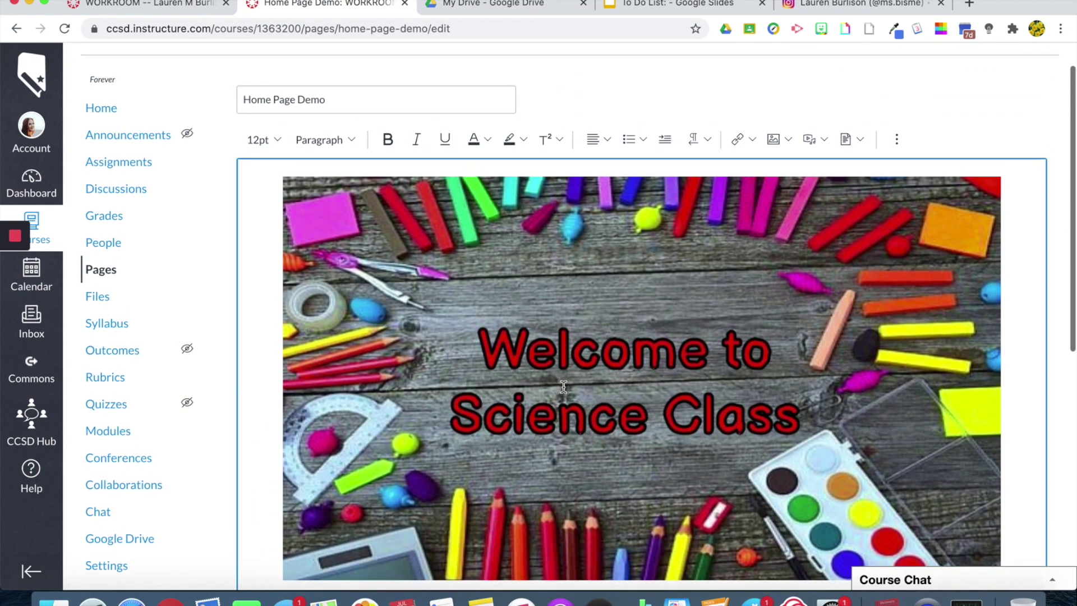
# Show the editor's More toolbar and open the Select App list of external apps
pyautogui.click(898, 139)
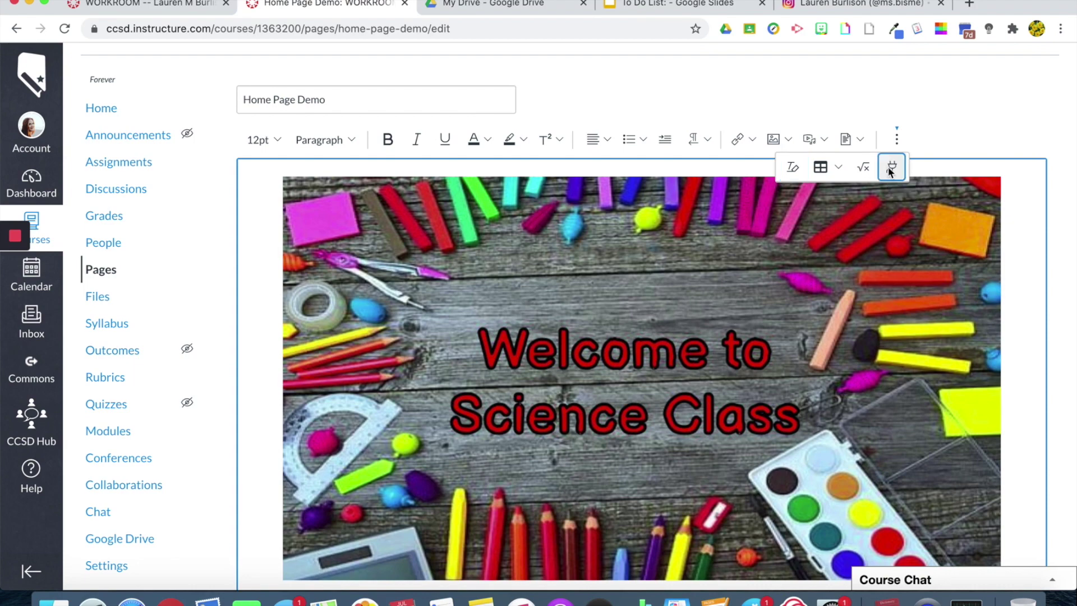
pyautogui.click(890, 169)
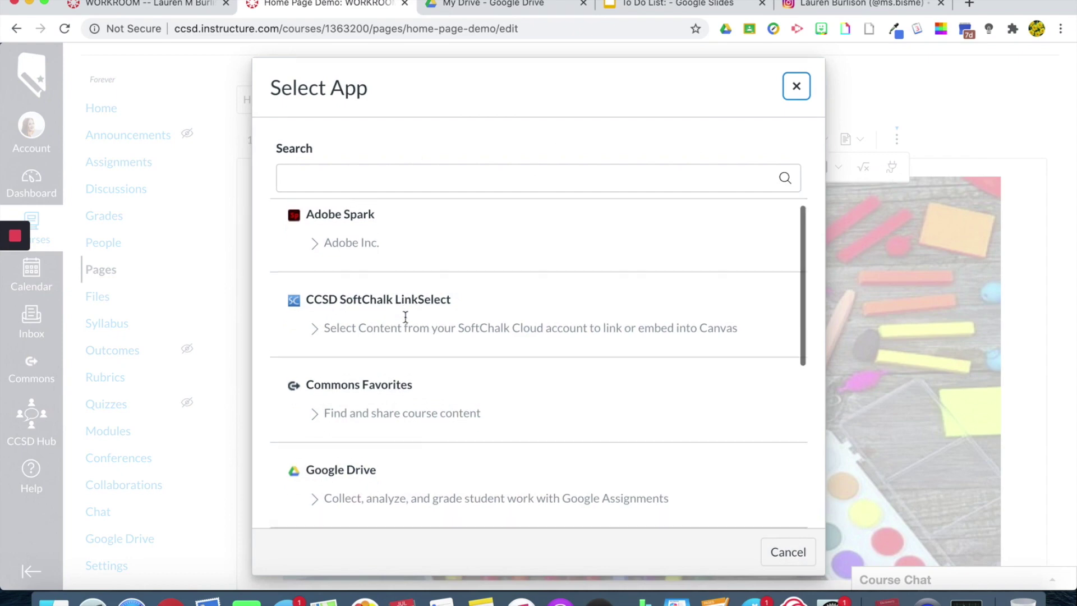
pyautogui.scroll(-2, 405, 317)
pyautogui.scroll(-3, 406, 317)
pyautogui.scroll(-2, 405, 316)
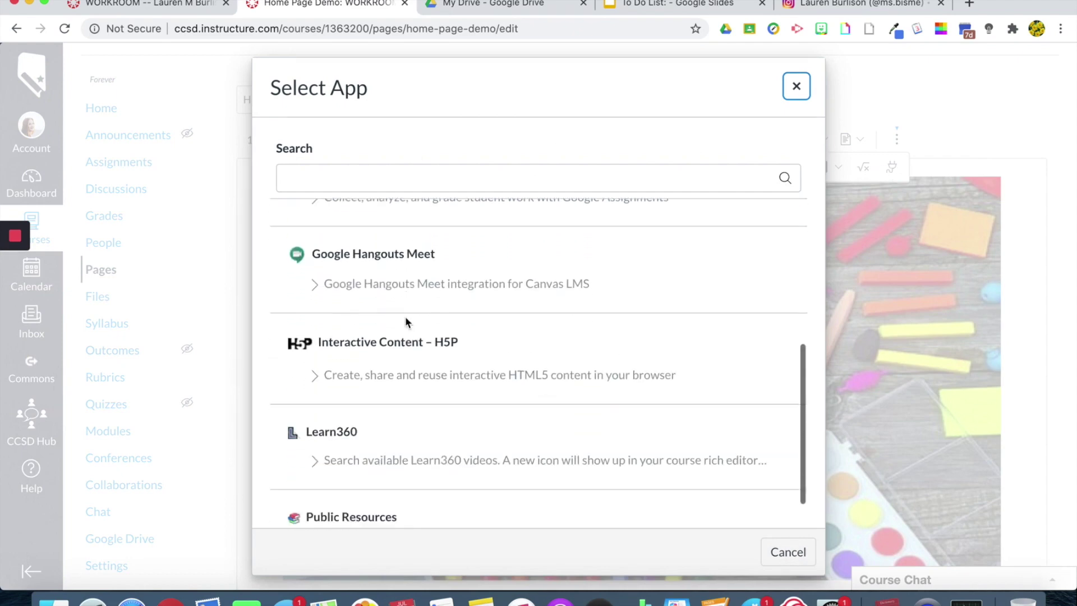
pyautogui.scroll(-1, 405, 317)
pyautogui.scroll(-1, 405, 316)
pyautogui.scroll(2, 405, 316)
pyautogui.scroll(4, 404, 317)
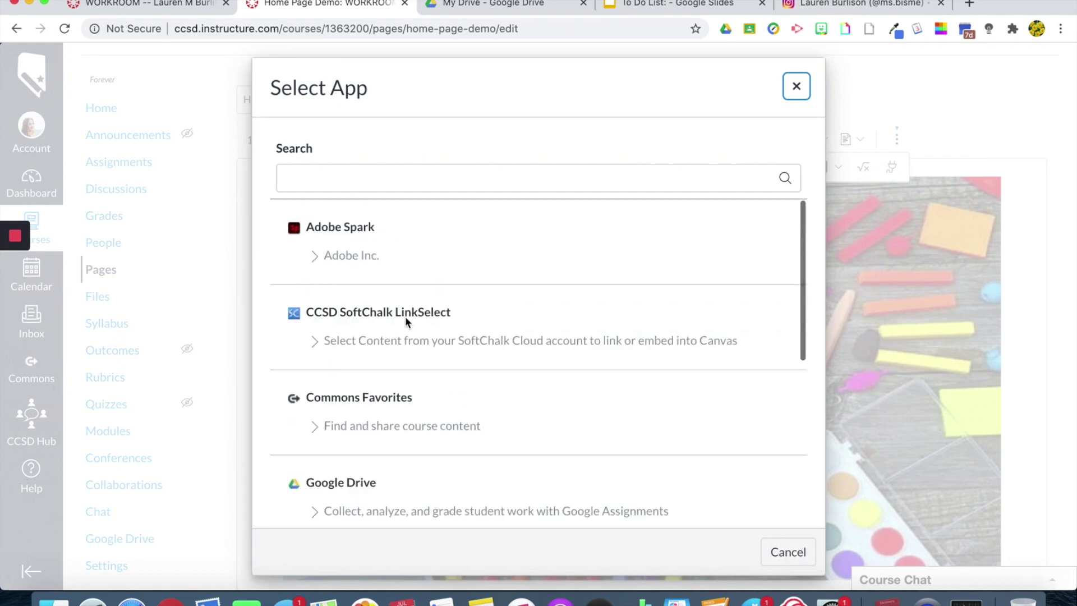
pyautogui.scroll(-1, 406, 317)
pyautogui.scroll(-3, 405, 317)
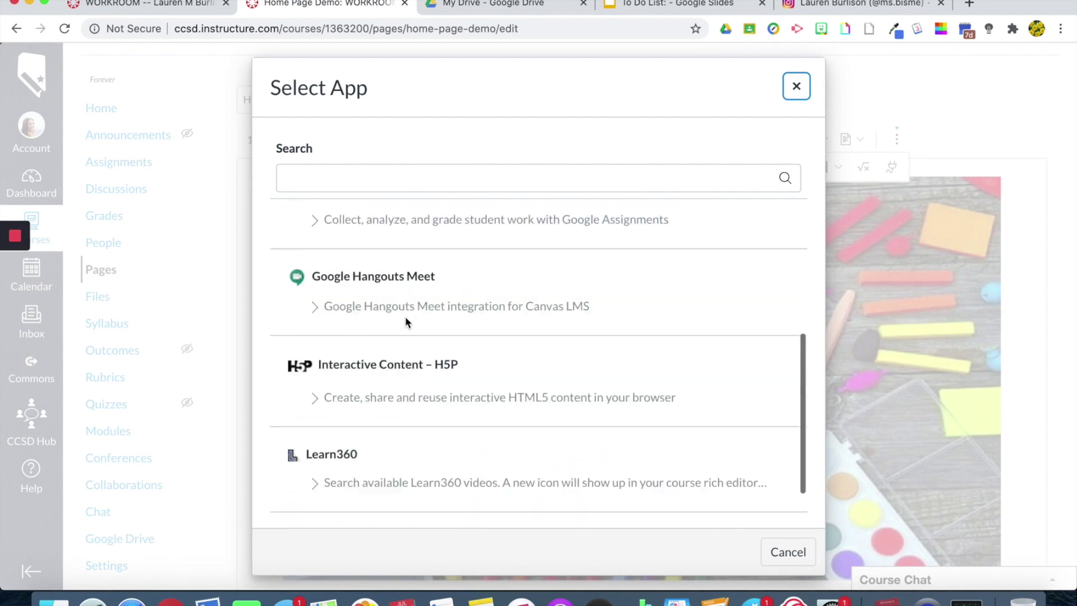
pyautogui.scroll(-2, 405, 317)
pyautogui.scroll(-1, 404, 316)
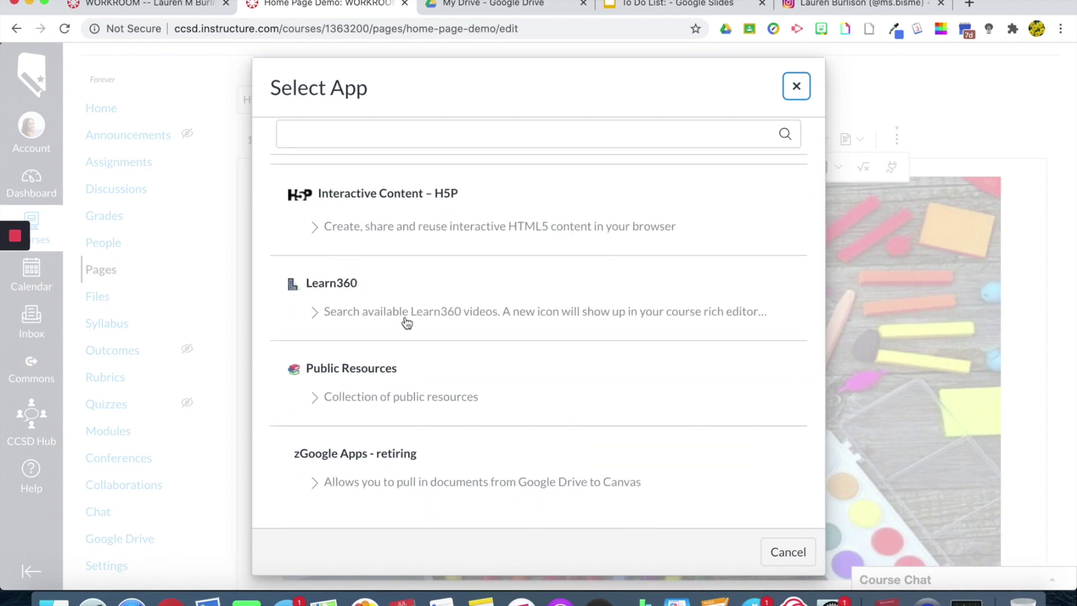
pyautogui.scroll(1, 405, 317)
pyautogui.scroll(-1, 405, 317)
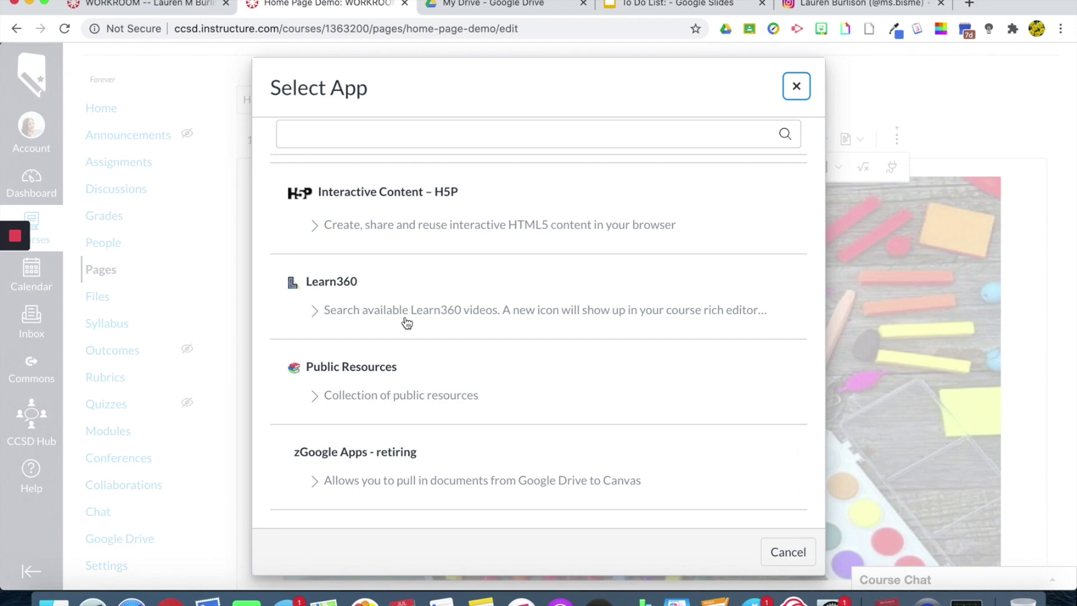
# Choose zGoogle Apps - retiring from the Select App list
pyautogui.click(320, 458)
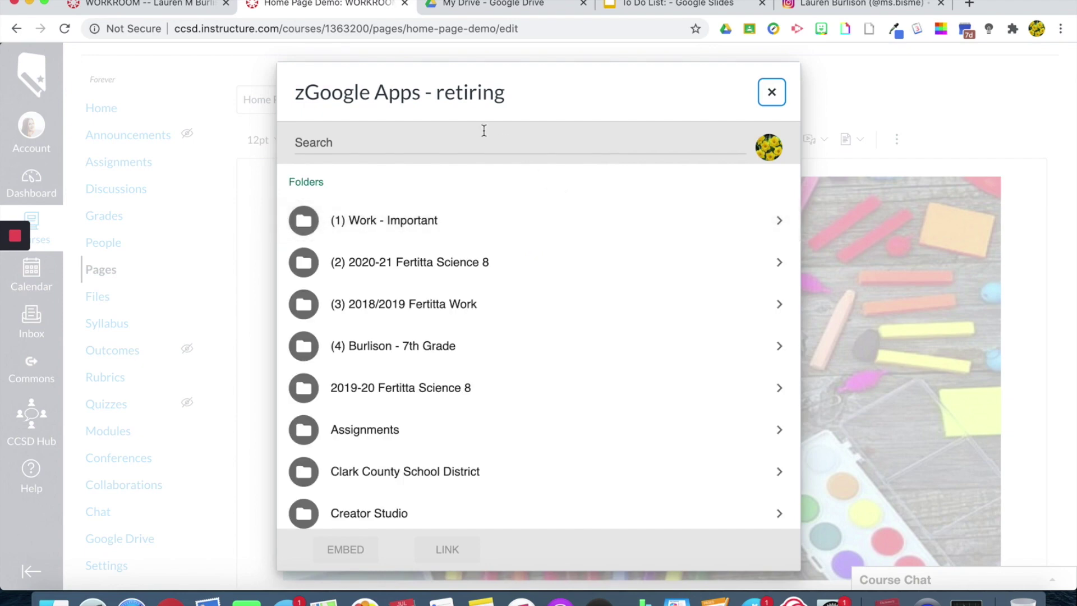
# Search Drive for 'to do list' and embed the July 31 To Do List slides
pyautogui.click(483, 141)
pyautogui.write('to')
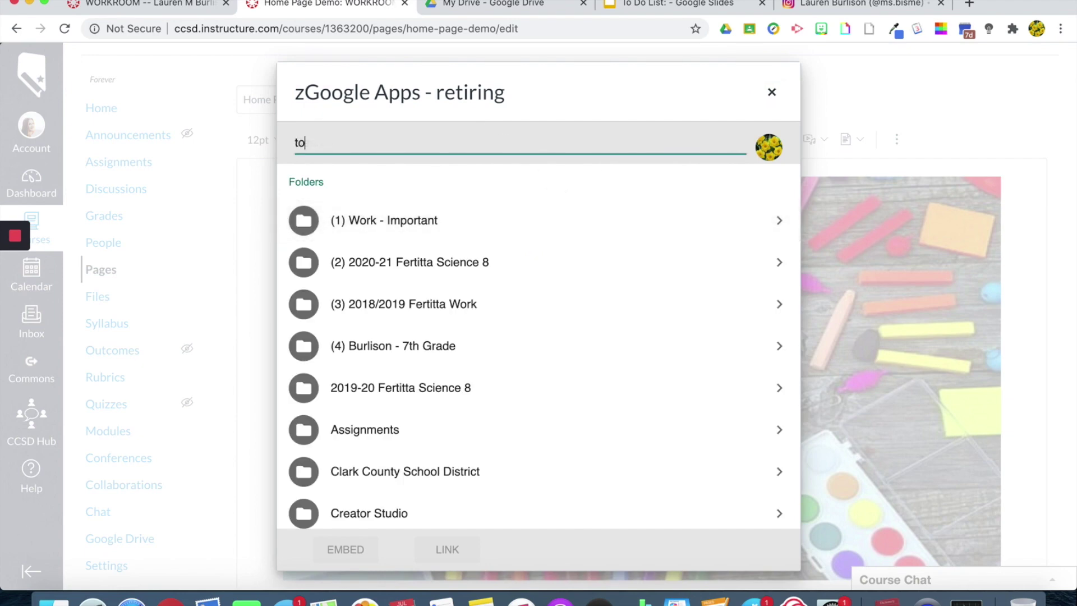
pyautogui.write(' do')
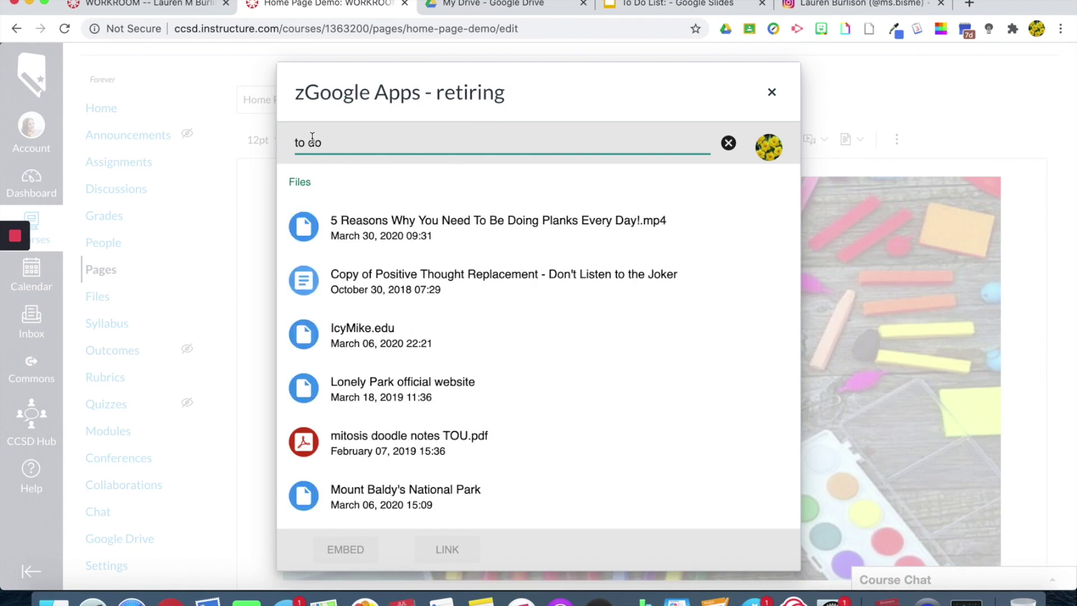
pyautogui.press('BackSpace')
pyautogui.press('BackSpace')
pyautogui.press('BackSpace')
pyautogui.write('-do list')
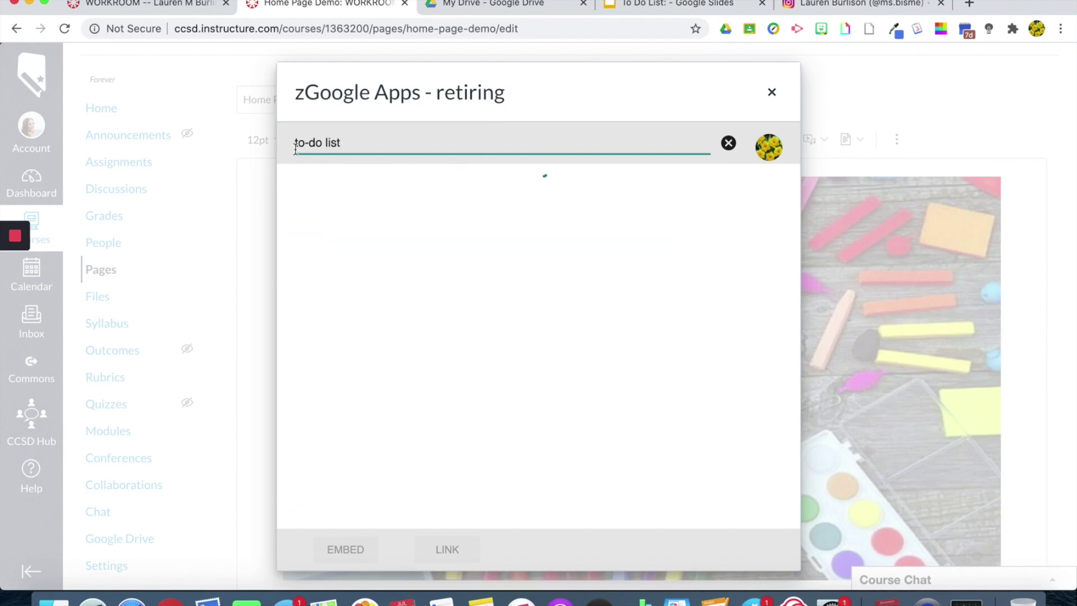
pyautogui.click(310, 142)
pyautogui.press('BackSpace')
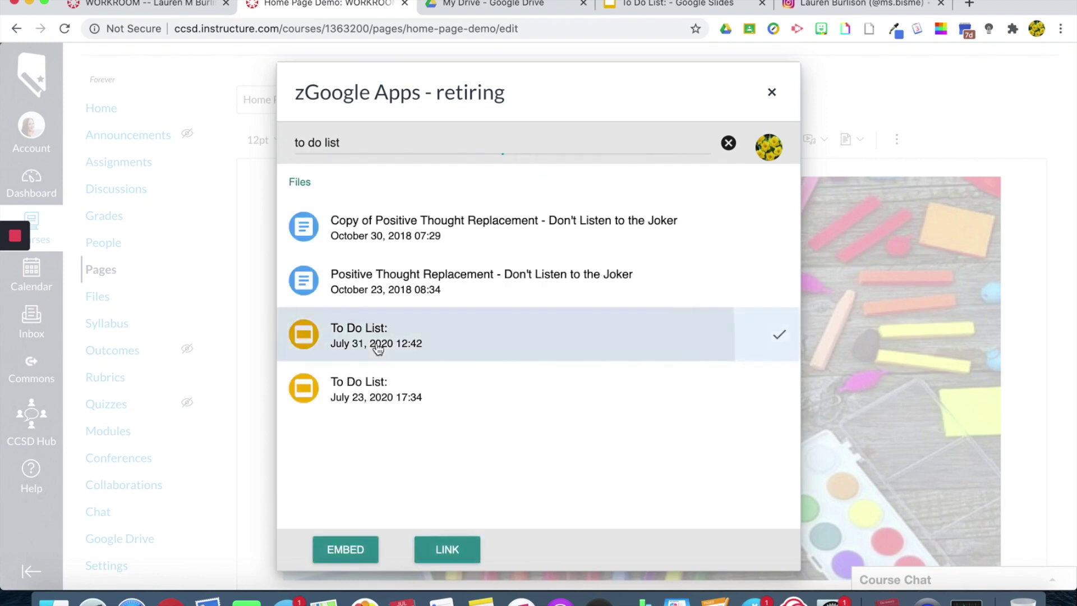
pyautogui.click(361, 553)
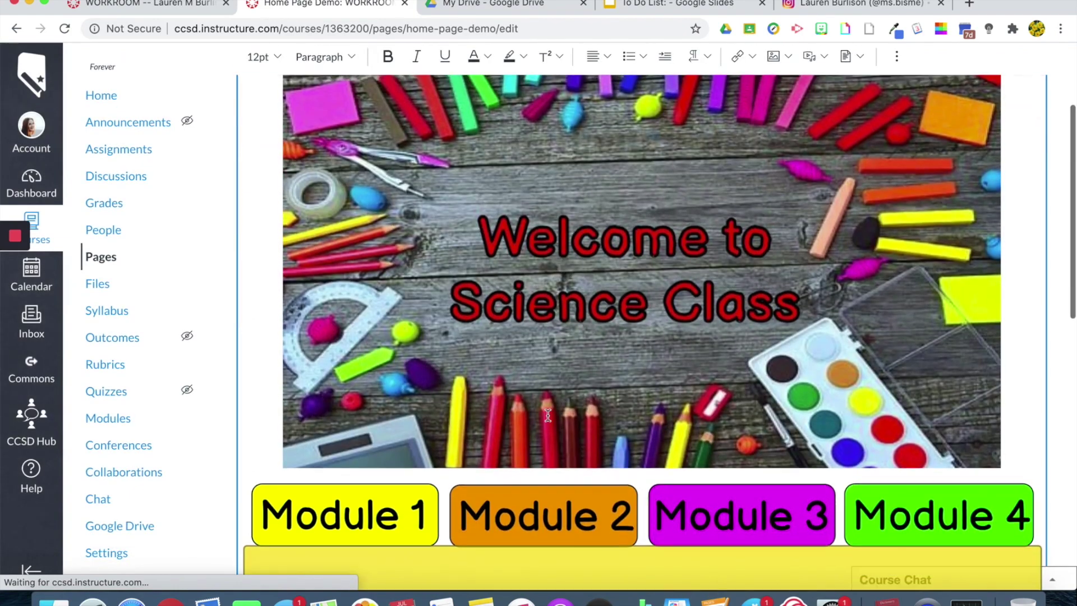
pyautogui.scroll(-5, 547, 415)
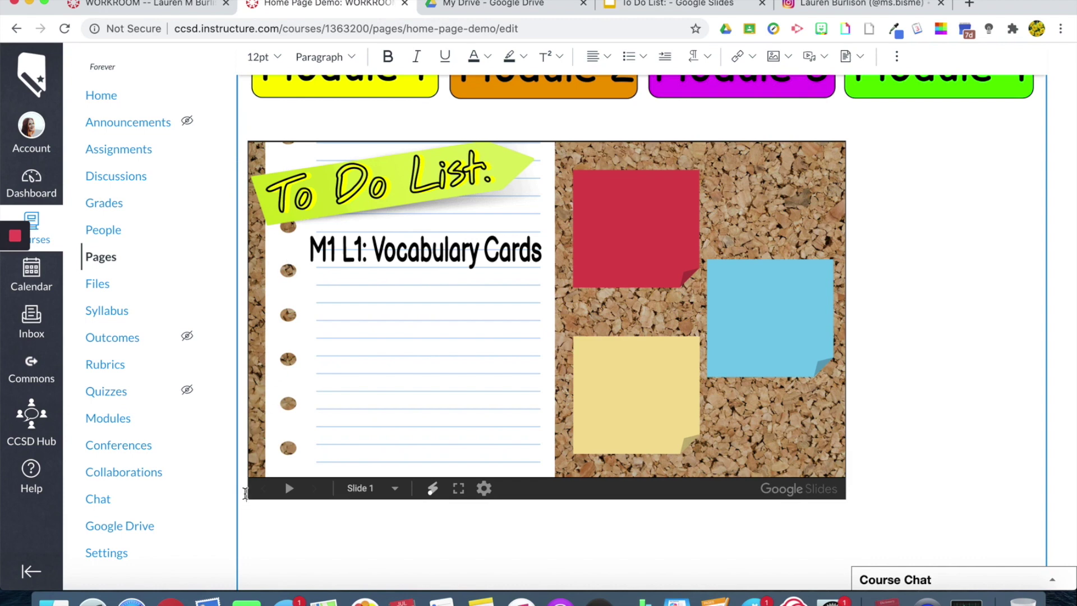
# Center-align the embedded slides and save the Home Page Demo page
pyautogui.click(598, 57)
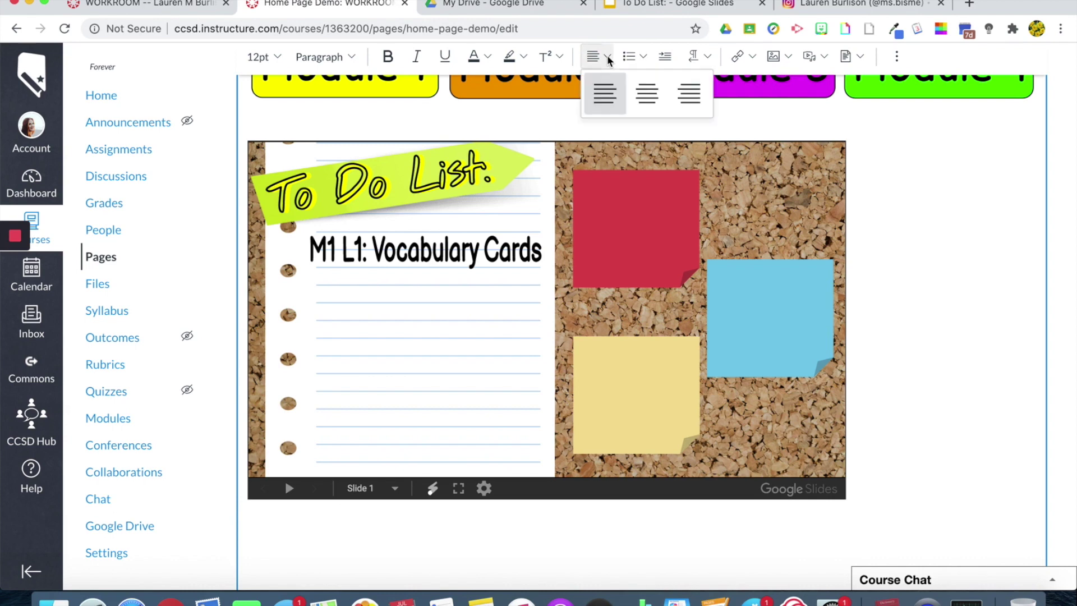
pyautogui.click(646, 95)
pyautogui.scroll(-5, 957, 357)
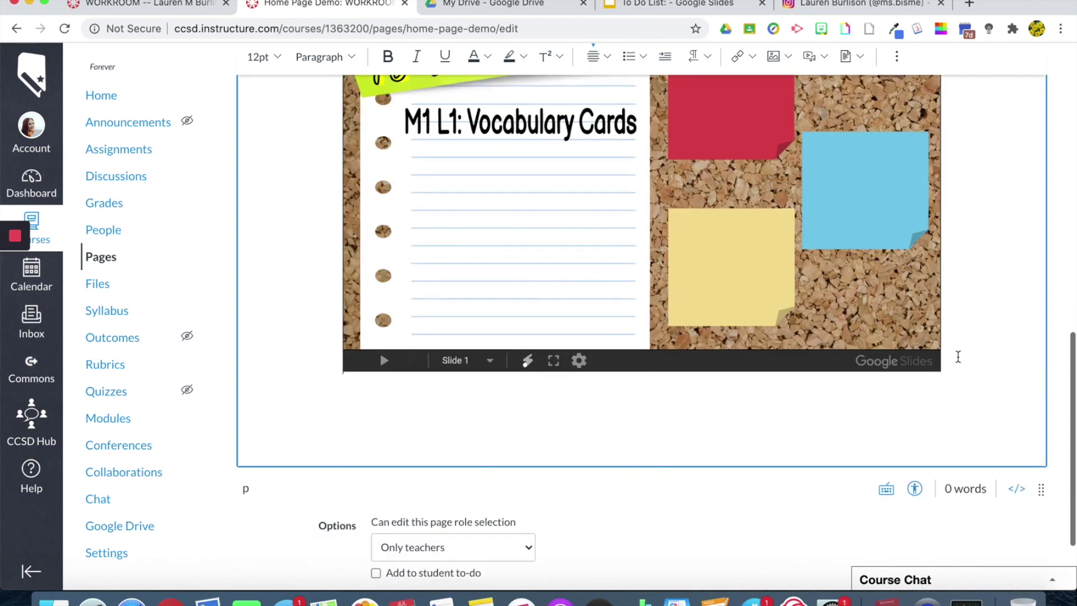
pyautogui.scroll(-2, 1010, 422)
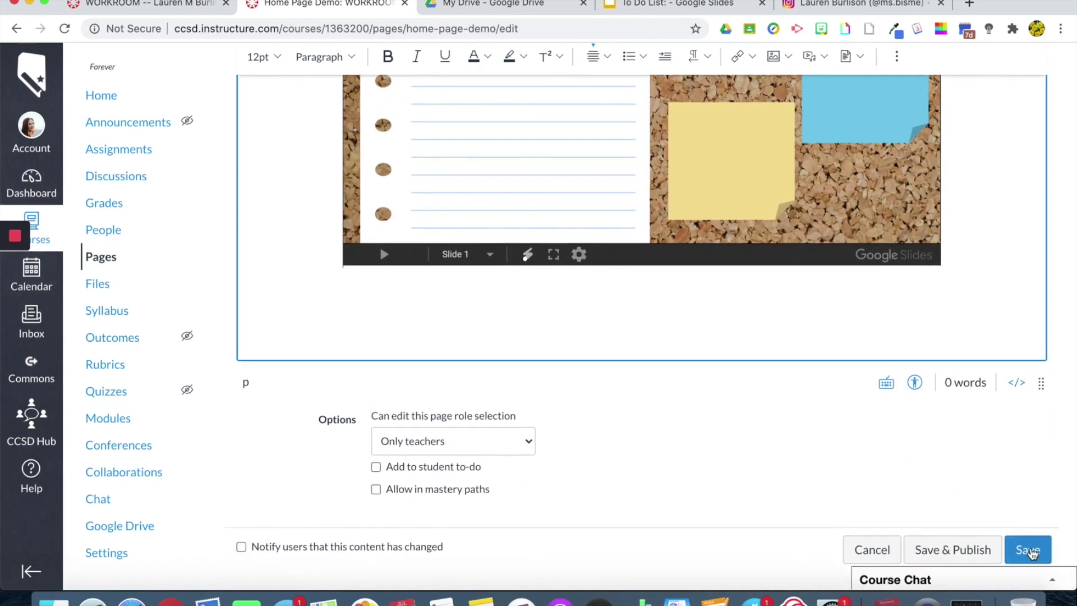
pyautogui.click(1028, 549)
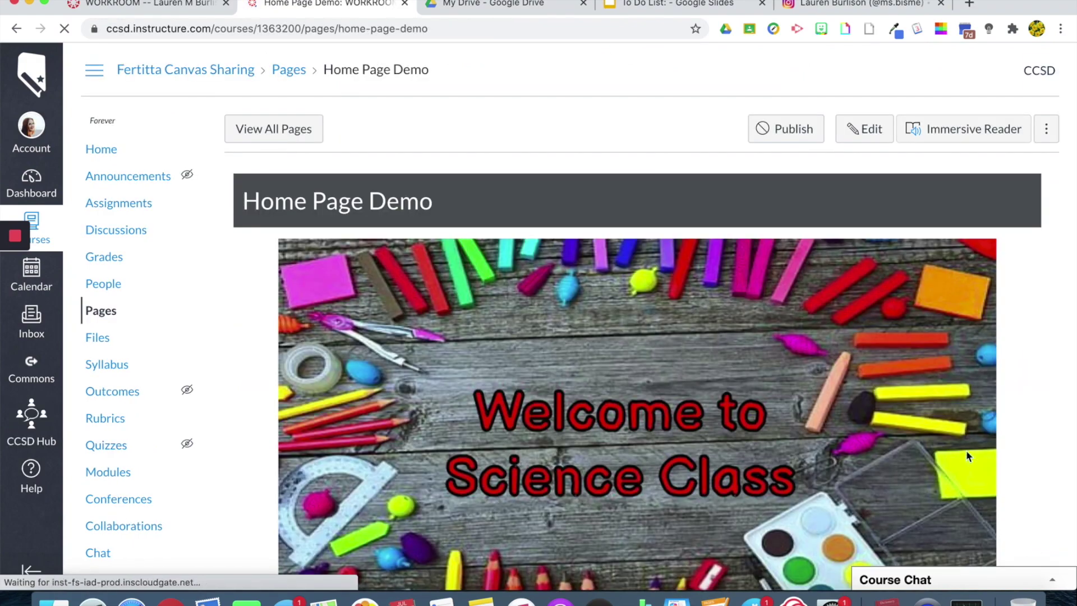
pyautogui.scroll(-4, 961, 441)
pyautogui.scroll(-5, 961, 442)
pyautogui.scroll(2, 1016, 273)
pyautogui.scroll(-3, 1016, 273)
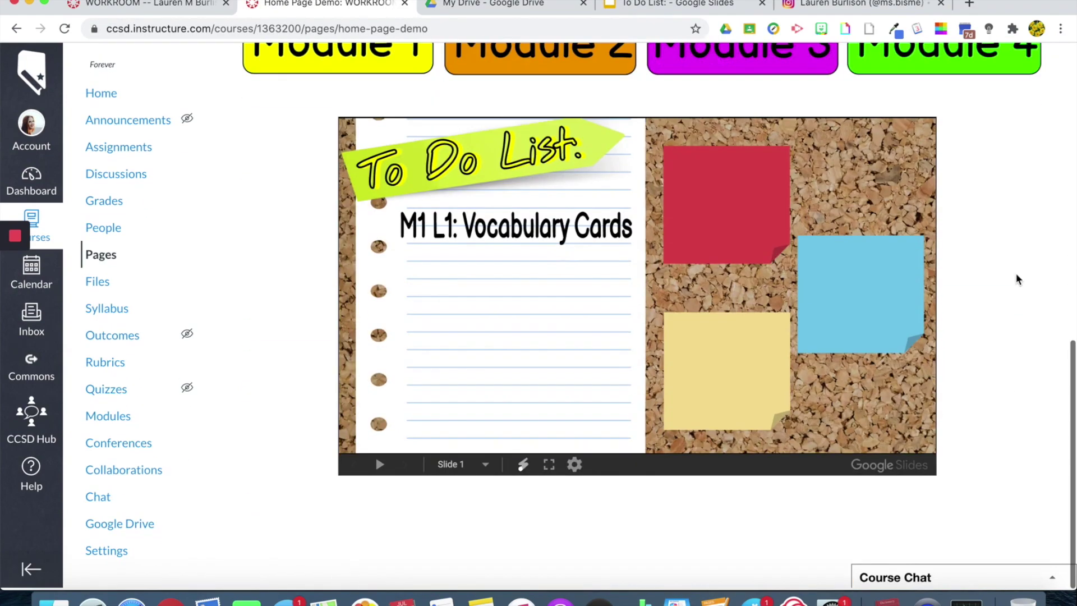